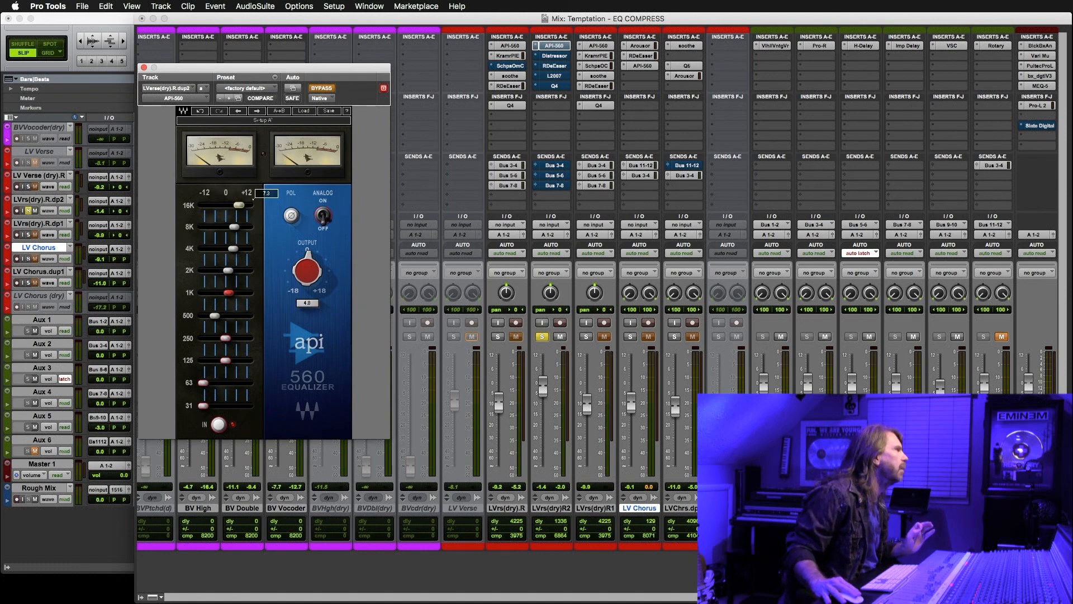
# Inspect the API-560's 8K and 4K boosts, and compare the vocal bypassed and processed during playback, leaving the equalizer engaged.
pyautogui.click(239, 228)
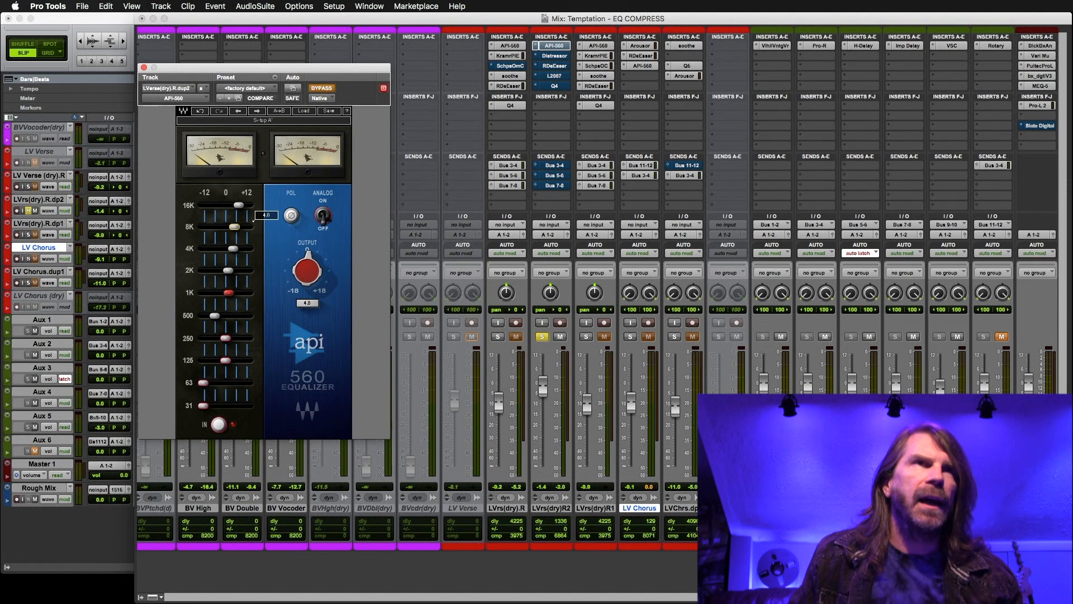
pyautogui.click(234, 250)
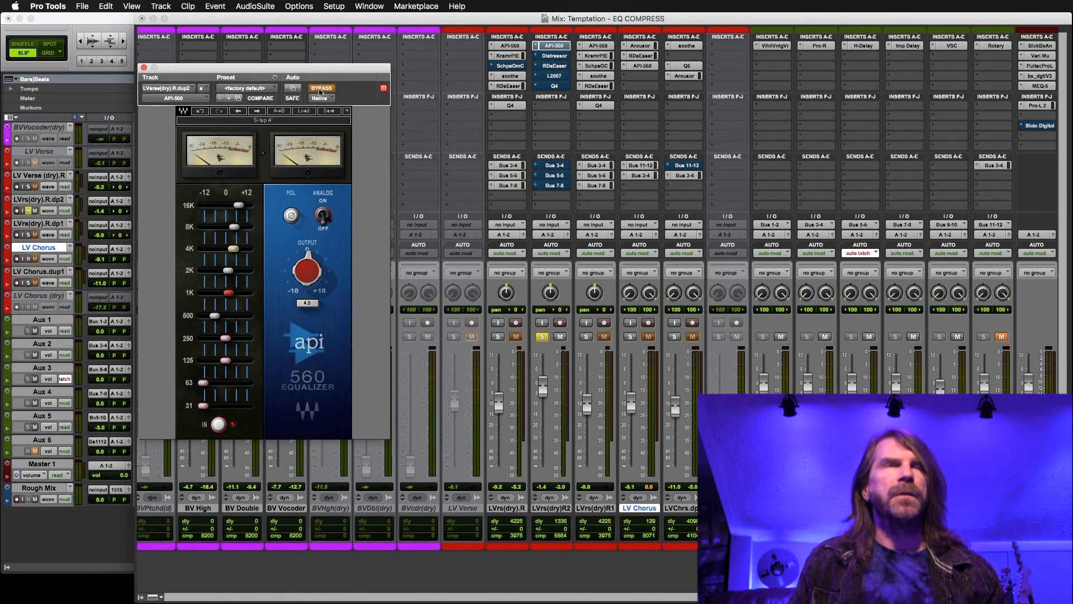
pyautogui.press('space')
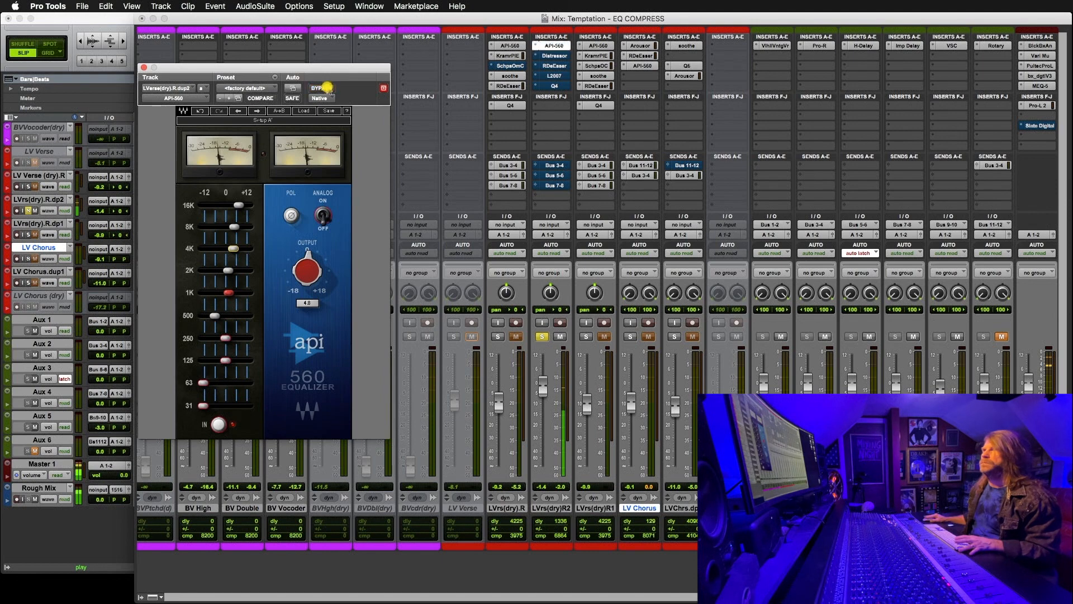
pyautogui.click(328, 88)
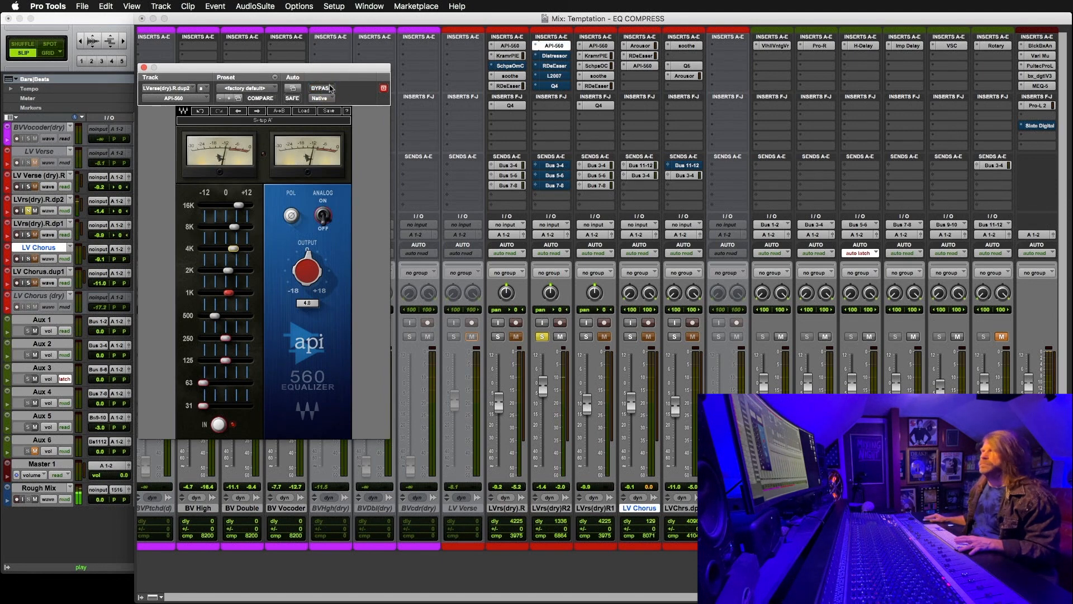
pyautogui.click(324, 89)
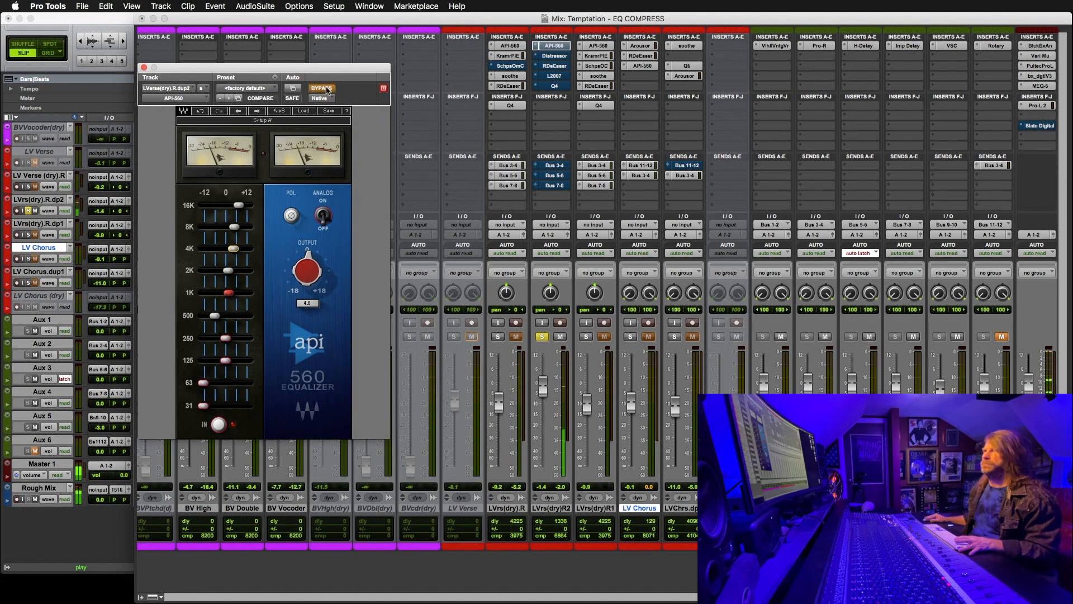
pyautogui.click(329, 88)
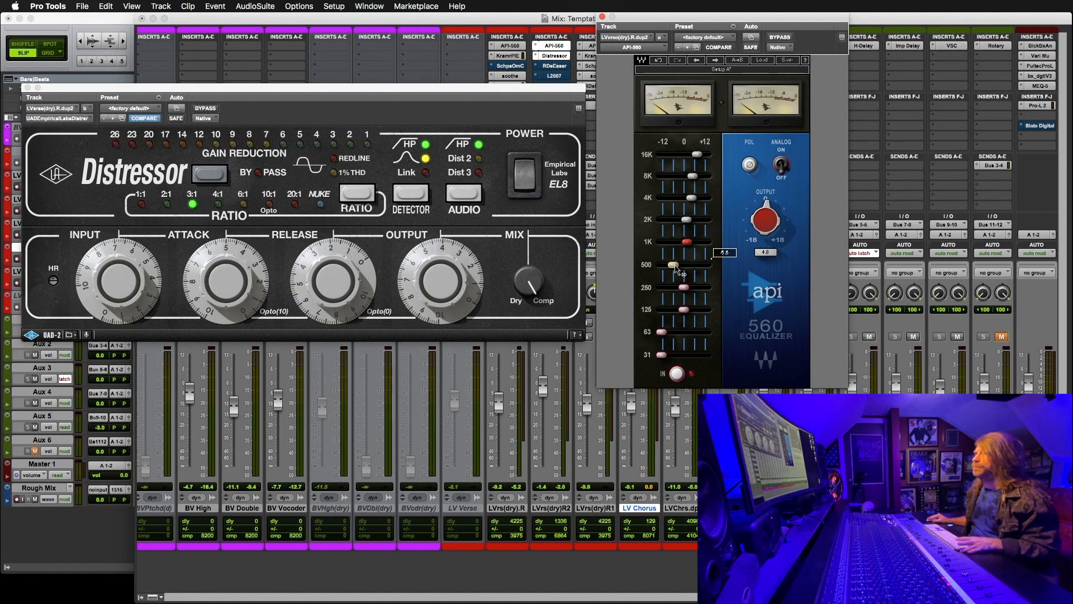
# Audition the API-560's 500 Hz band during playback by boosting it, and bring it back to a cut.
pyautogui.press('space')
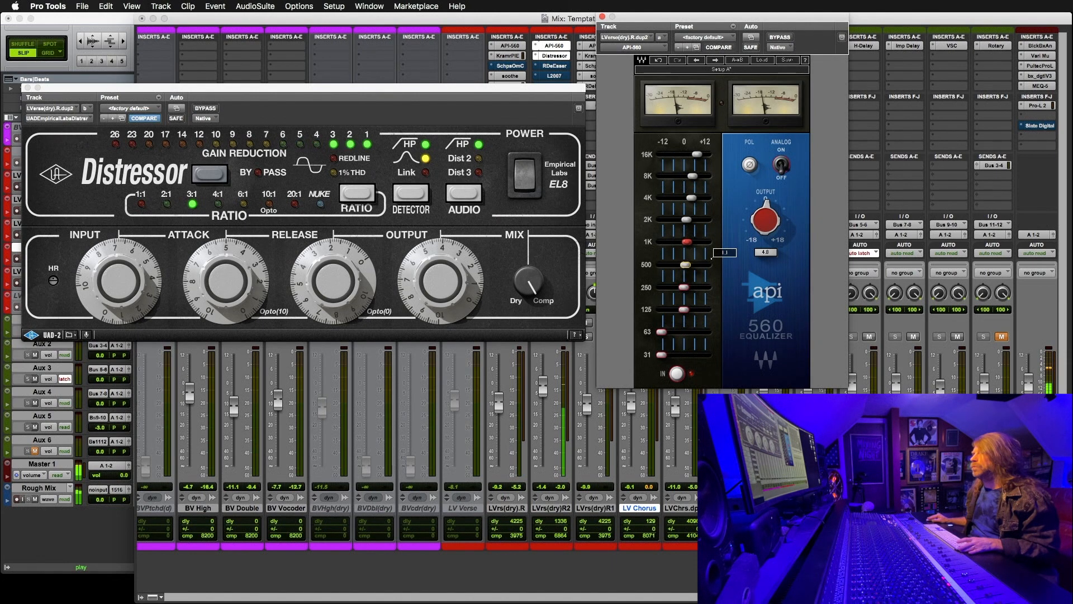
pyautogui.moveTo(692, 264); pyautogui.dragTo(696, 264)
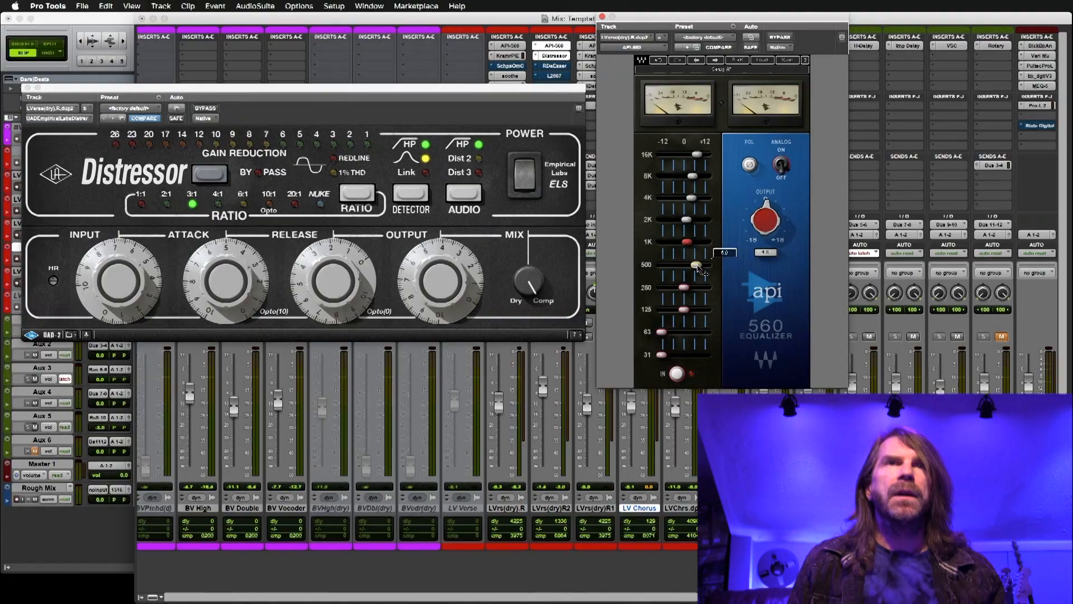
pyautogui.moveTo(696, 265); pyautogui.dragTo(679, 265)
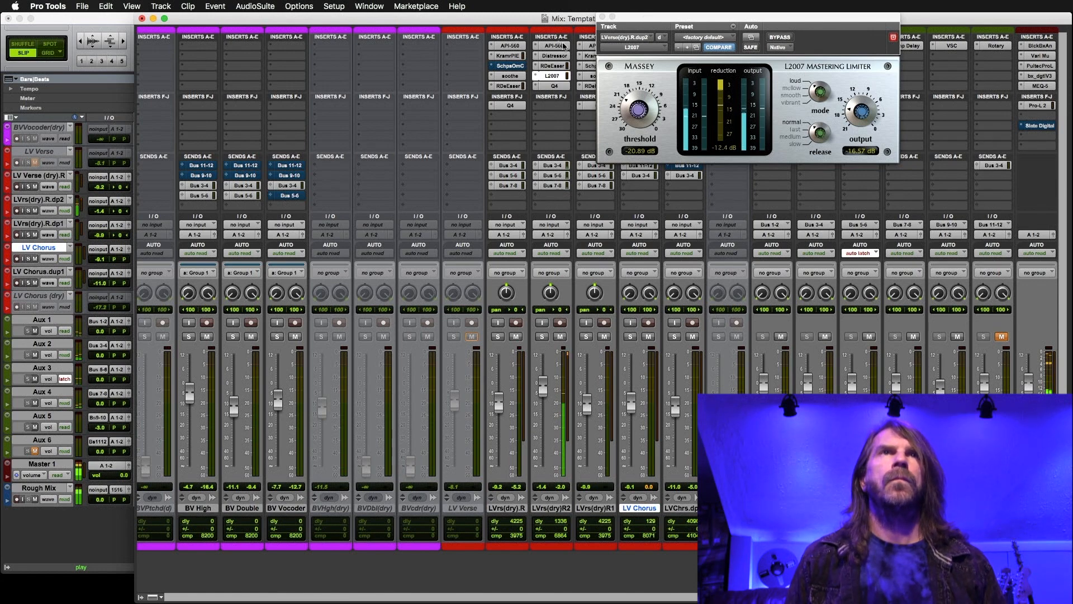
# Reopen the API-560 on LVrs(dry).R.dup2, move its window clear of the vocal inserts, and compare bypassed with engaged during playback.
pyautogui.click(559, 46)
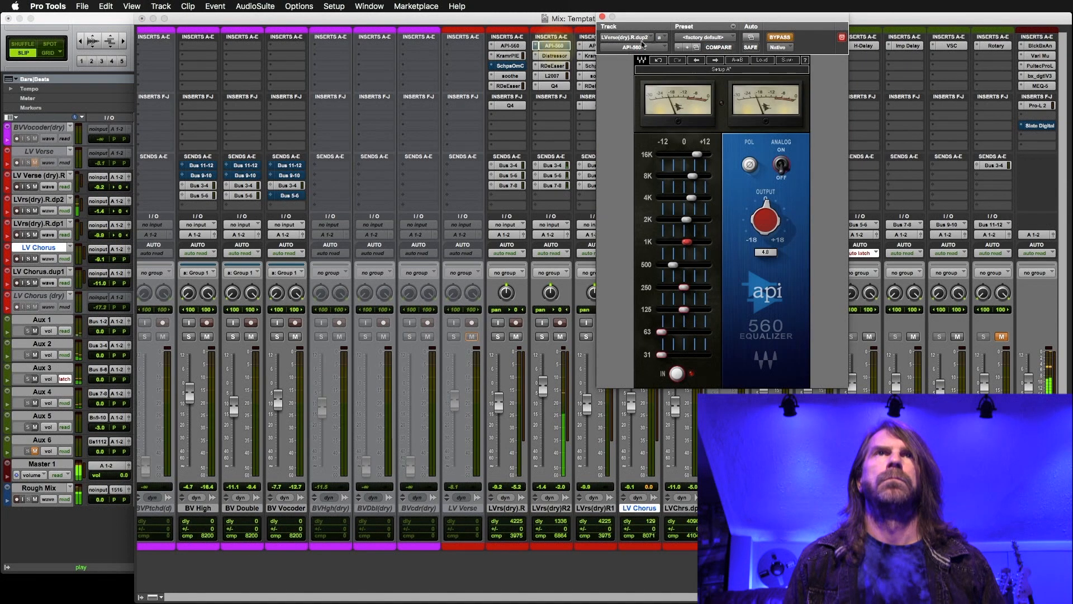
pyautogui.moveTo(666, 18); pyautogui.dragTo(237, 46)
pyautogui.click(358, 66)
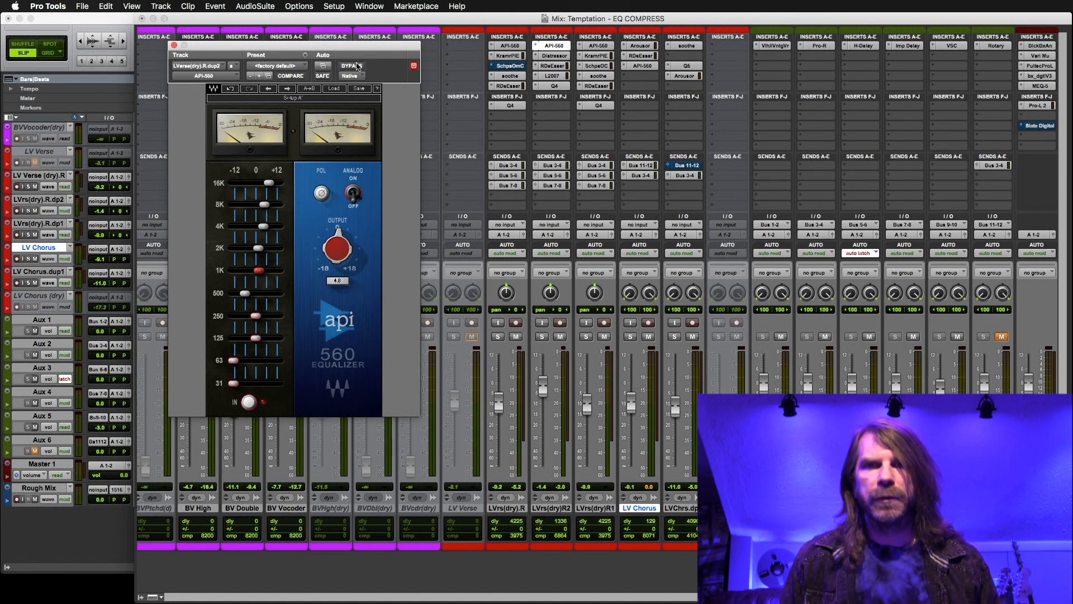
pyautogui.press('space')
pyautogui.click(357, 66)
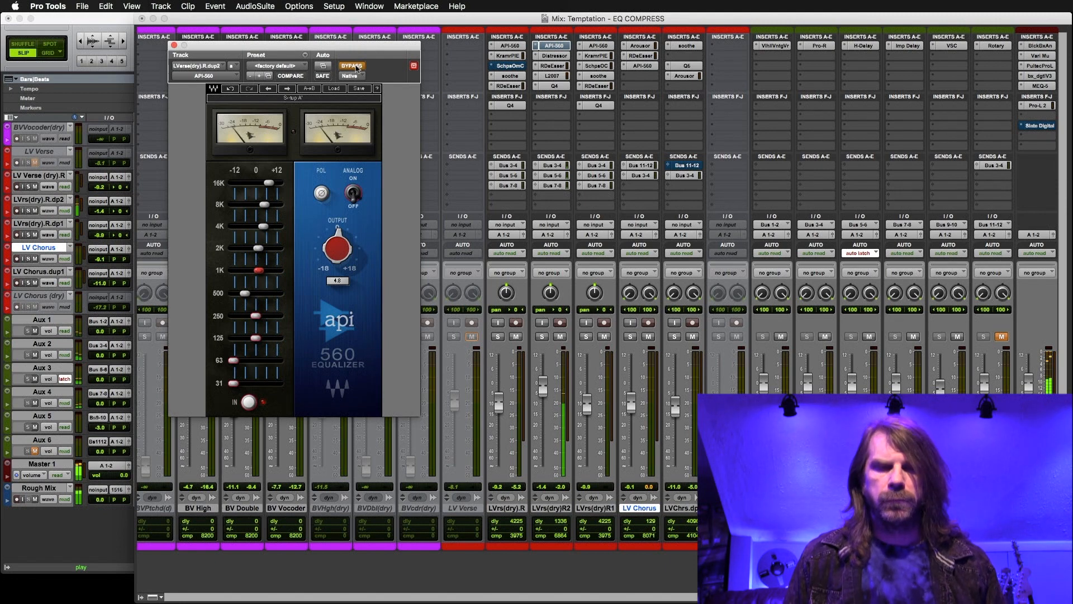
pyautogui.click(352, 67)
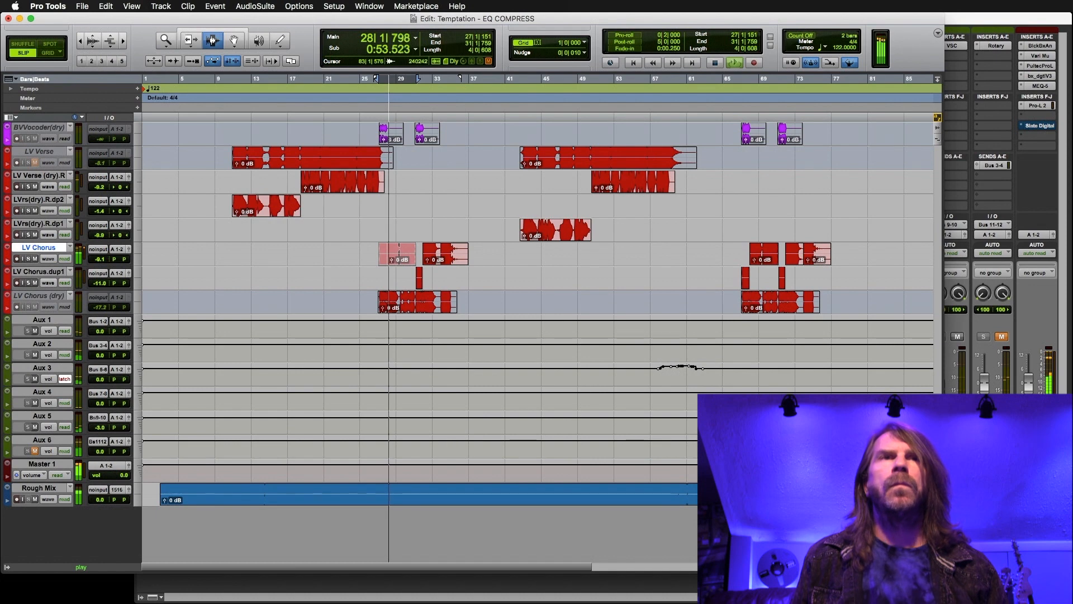
# In the Mix window, mute LV Chorus's Bus 3-4 and Bus 11-12 sends and bypass its API-560, RDeEsser and Arousor inserts.
pyautogui.press('super+equal')
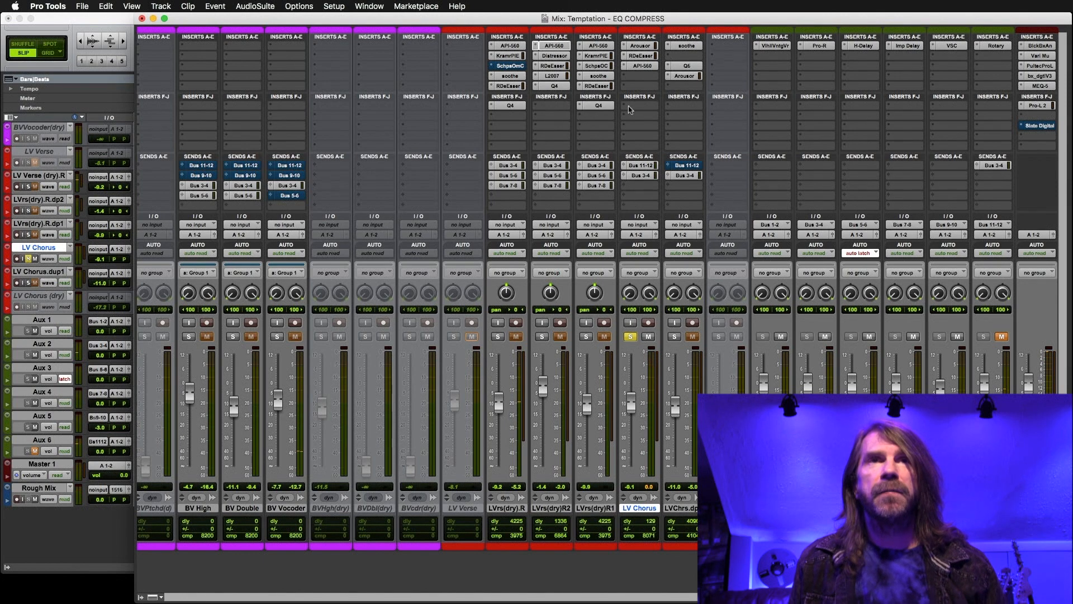
pyautogui.keyDown('super'); pyautogui.click(640, 175); pyautogui.keyUp('super')
pyautogui.keyDown('super'); pyautogui.click(640, 165); pyautogui.keyUp('super')
pyautogui.keyDown('super'); pyautogui.click(641, 65); pyautogui.keyUp('super')
pyautogui.keyDown('super'); pyautogui.click(641, 55); pyautogui.keyUp('super')
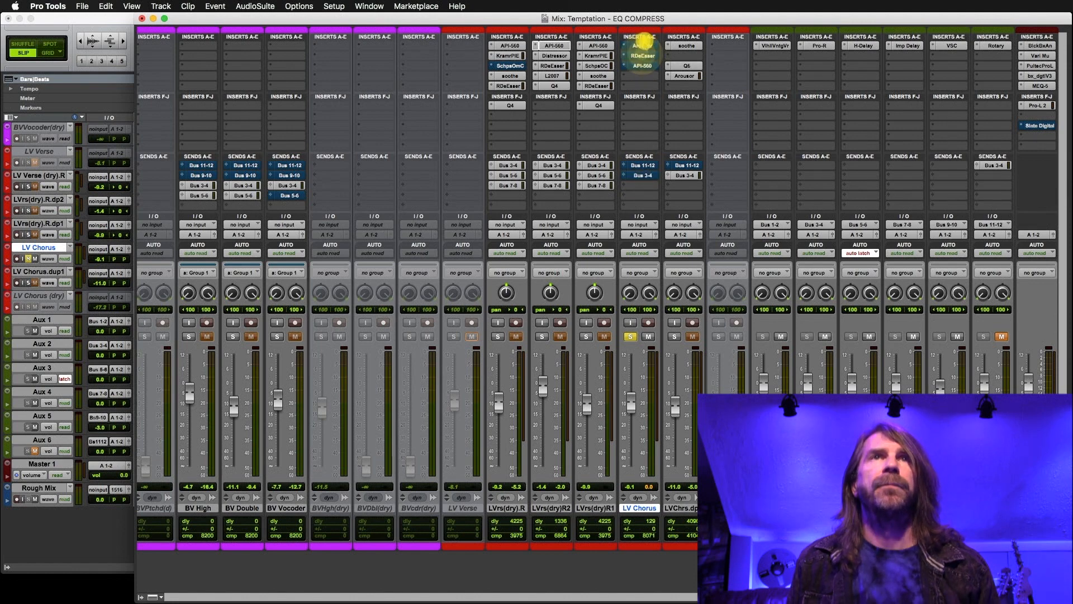
pyautogui.keyDown('super'); pyautogui.click(640, 45); pyautogui.keyUp('super')
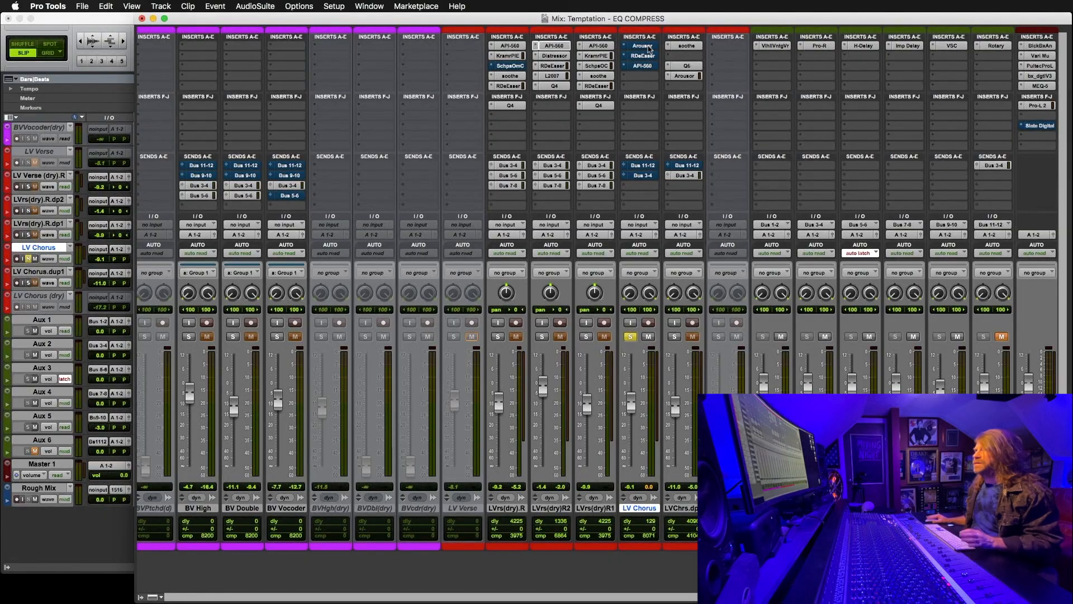
# Open the Arousor compressor on LV Chorus, take it out of bypass, and play the vocal through it.
pyautogui.click(647, 47)
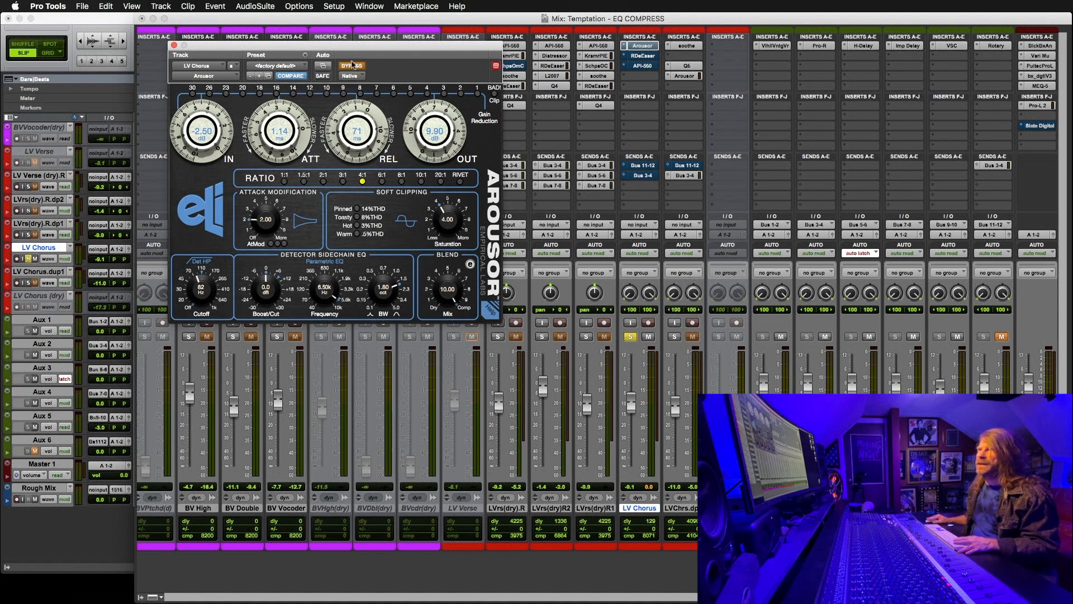
pyautogui.click(352, 66)
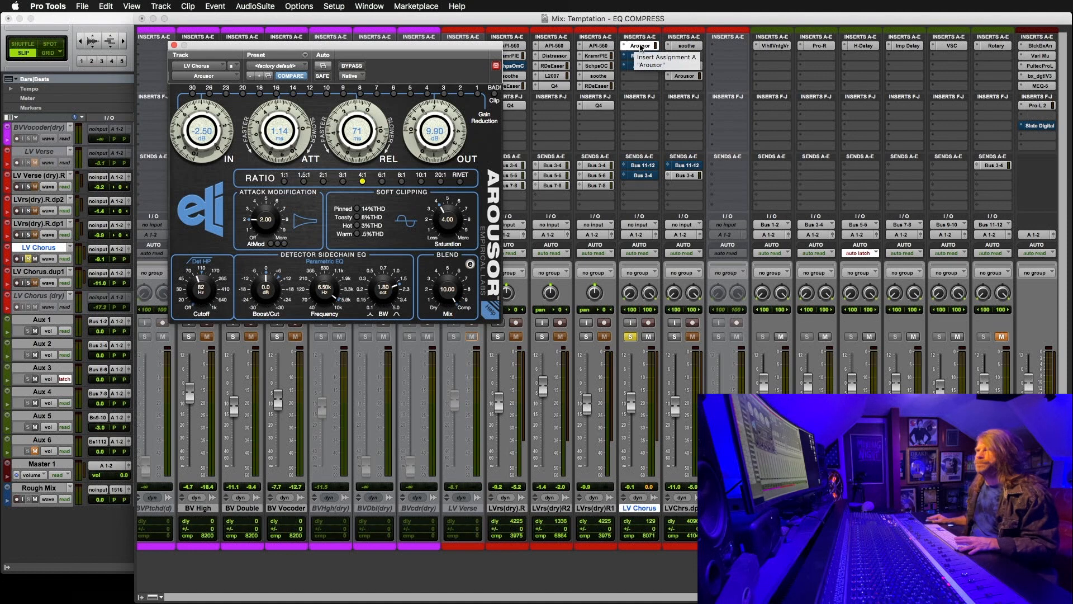
pyautogui.press('space')
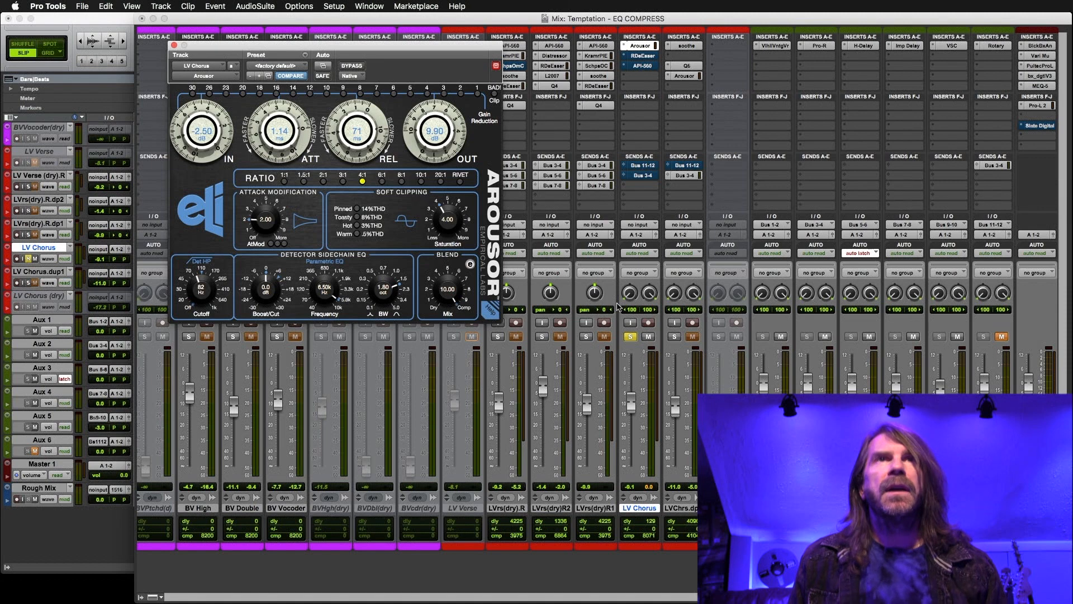
# Open the RDeEsser on LV Chorus, take it out of bypass, and start playback.
pyautogui.click(644, 56)
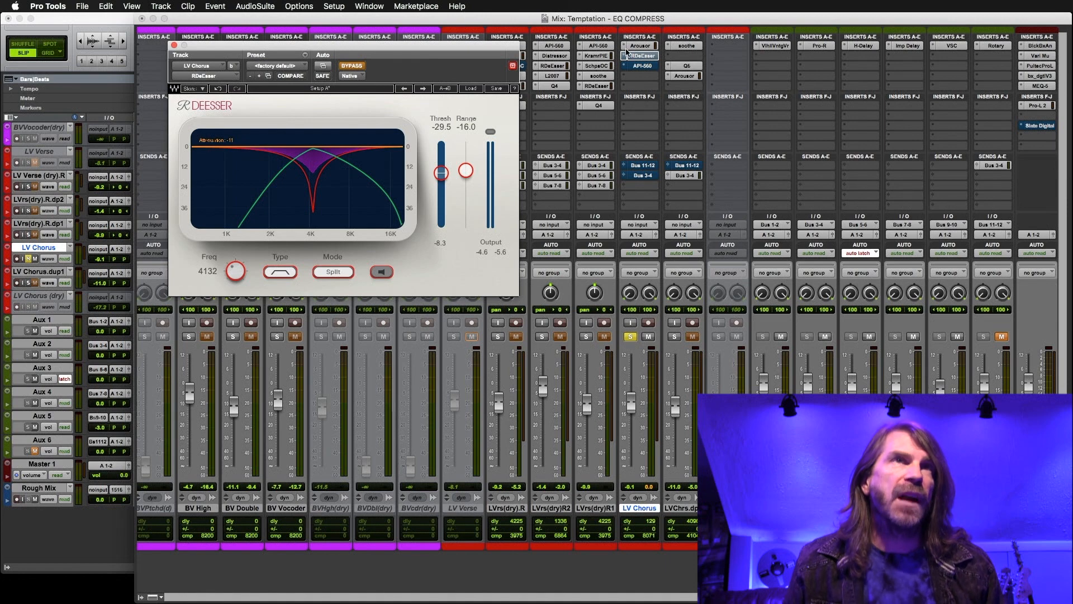
pyautogui.click(351, 66)
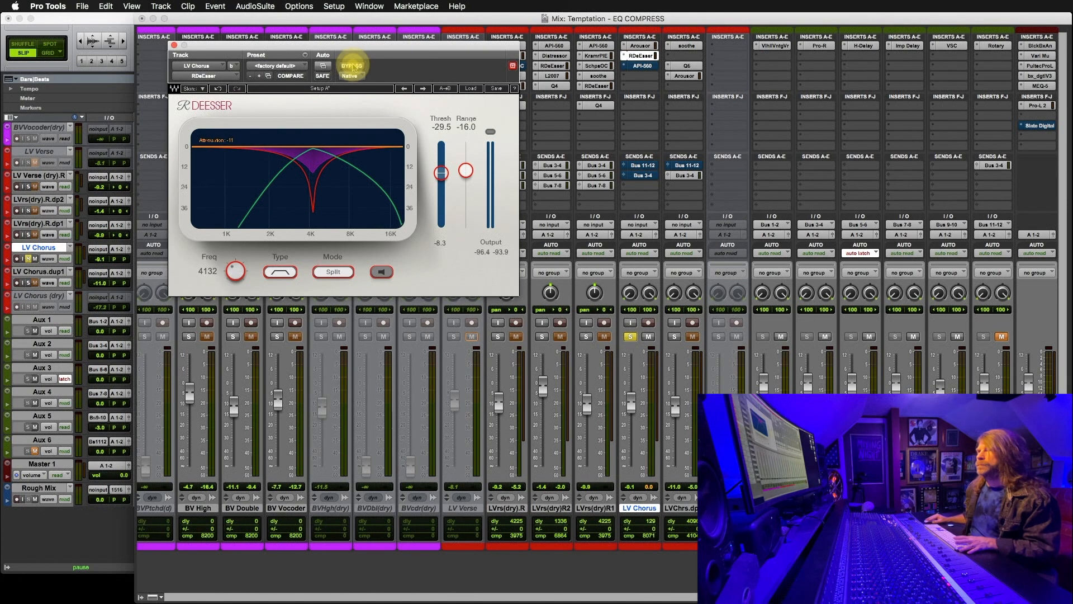
pyautogui.press('space')
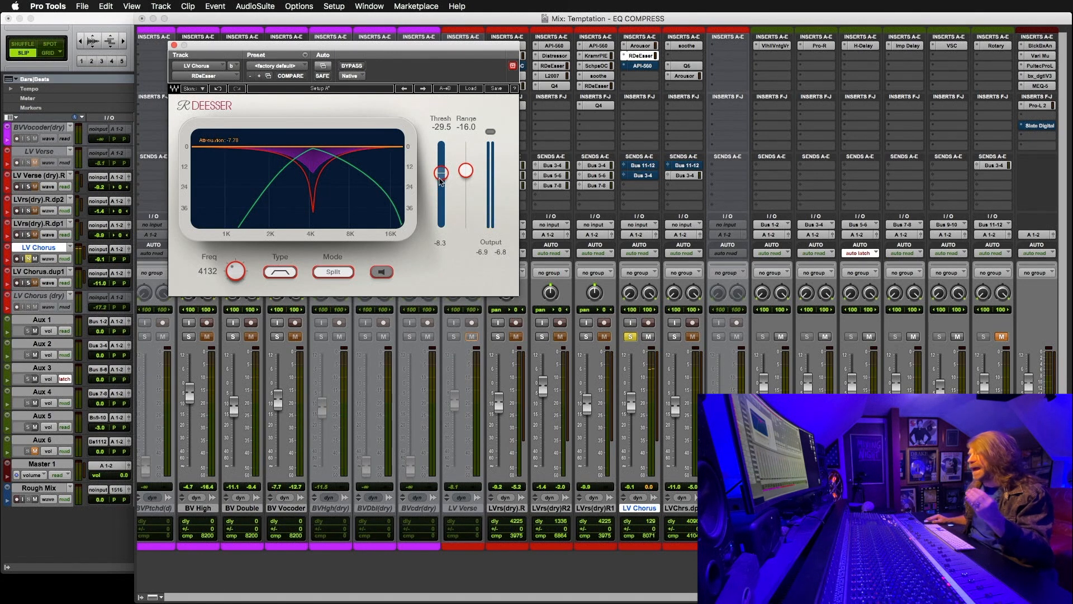
# Adjust the RDeEsser threshold during playback, trying about -44.1 and -24.8 before settling at about -32.3.
pyautogui.moveTo(441, 173); pyautogui.dragTo(441, 190)
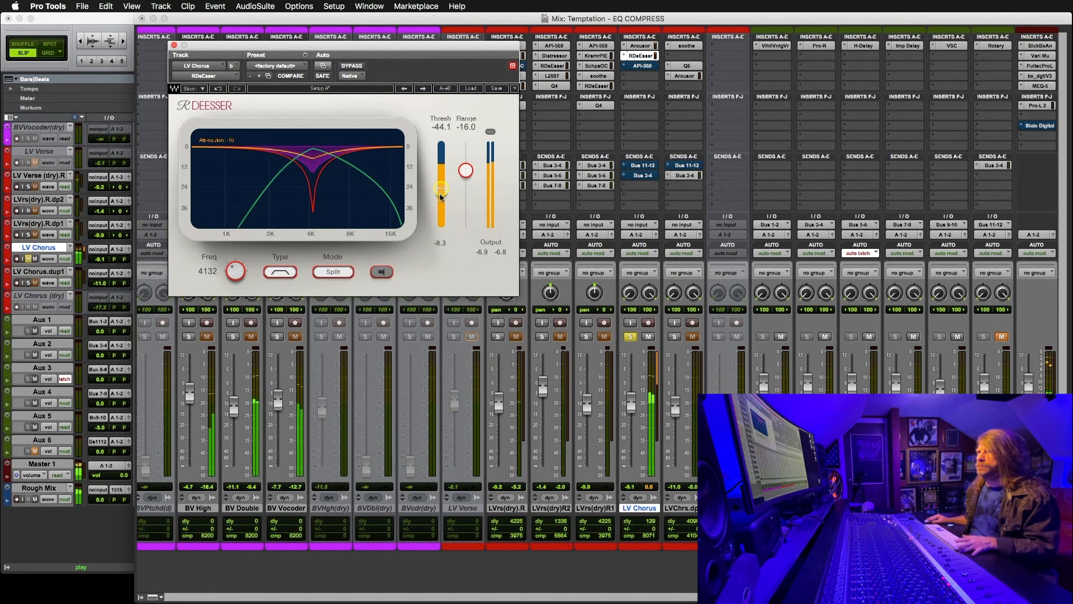
pyautogui.moveTo(441, 196); pyautogui.dragTo(442, 177)
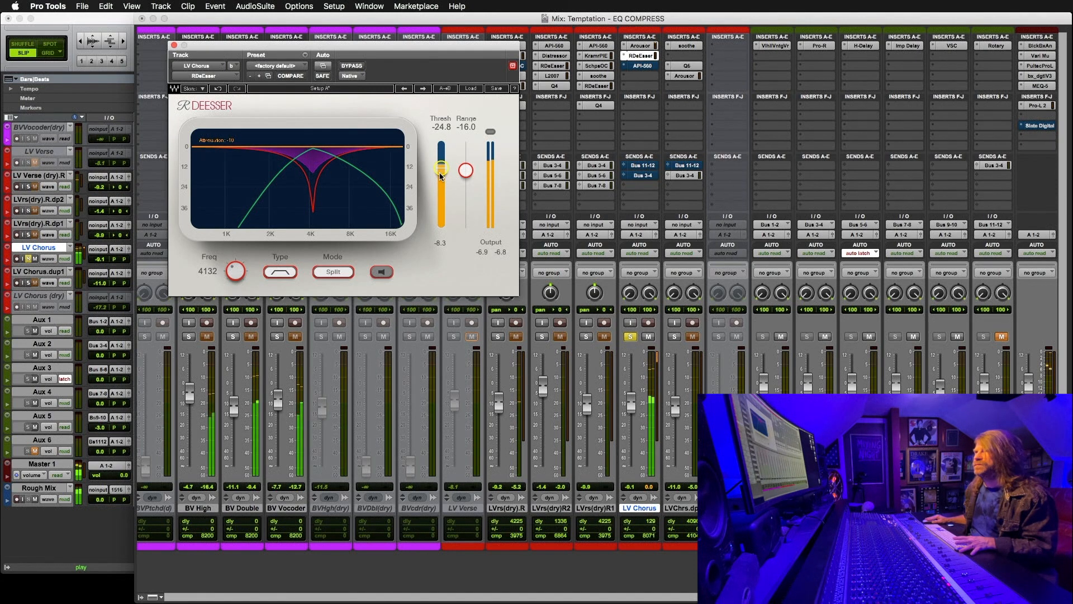
pyautogui.moveTo(441, 176); pyautogui.dragTo(441, 184)
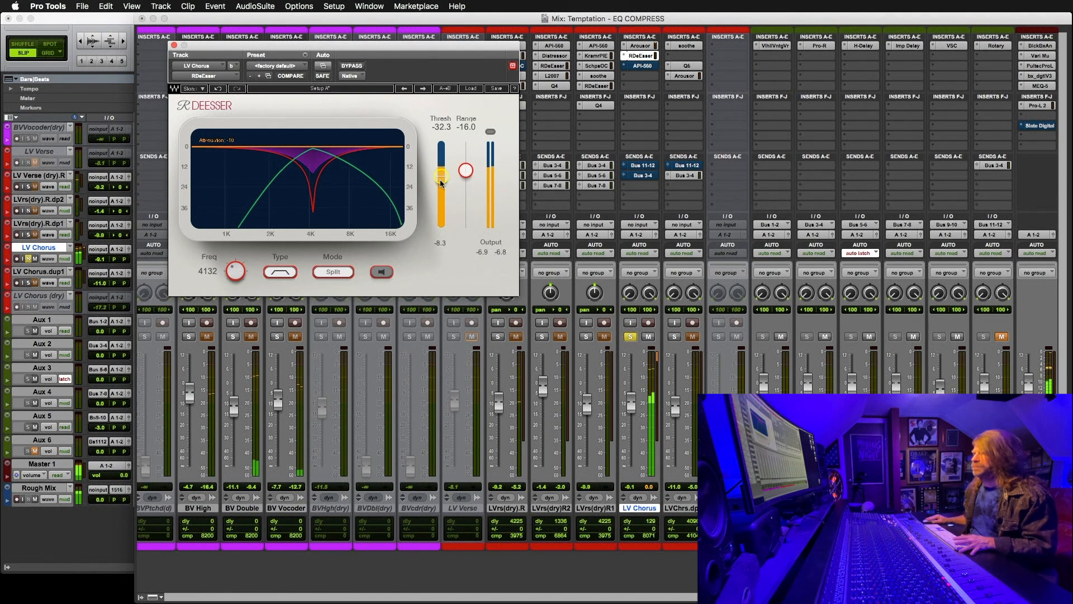